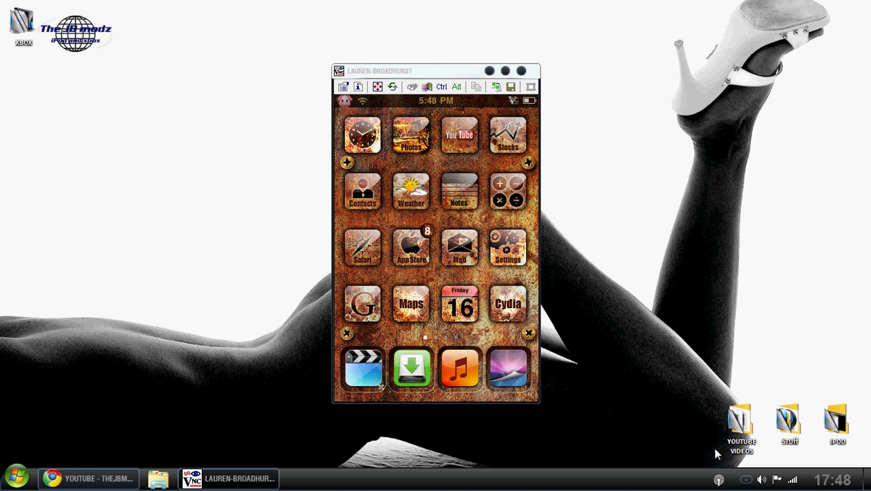
- Show the hidden tray icons and open the CamStudio recorder's context menu
click(746, 480)
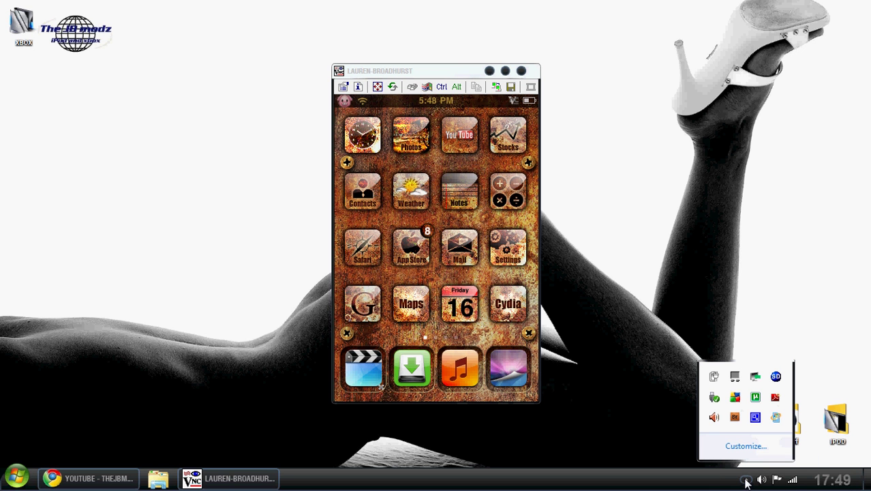
right_click(755, 418)
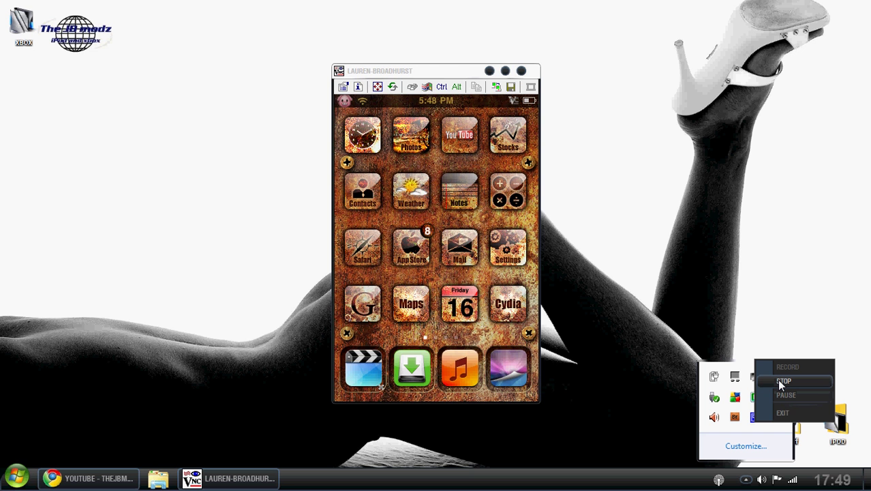